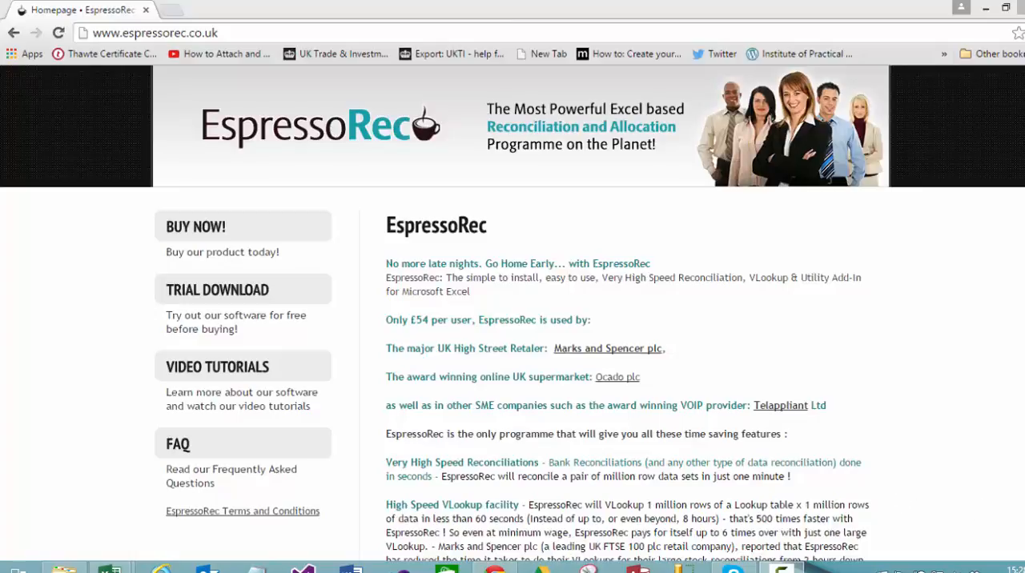
Step: Switch to the Client Transaction Listing workbook in Excel and review its journal number, account number, £ and date columns
mouse_move(110, 568)
click(290, 472)
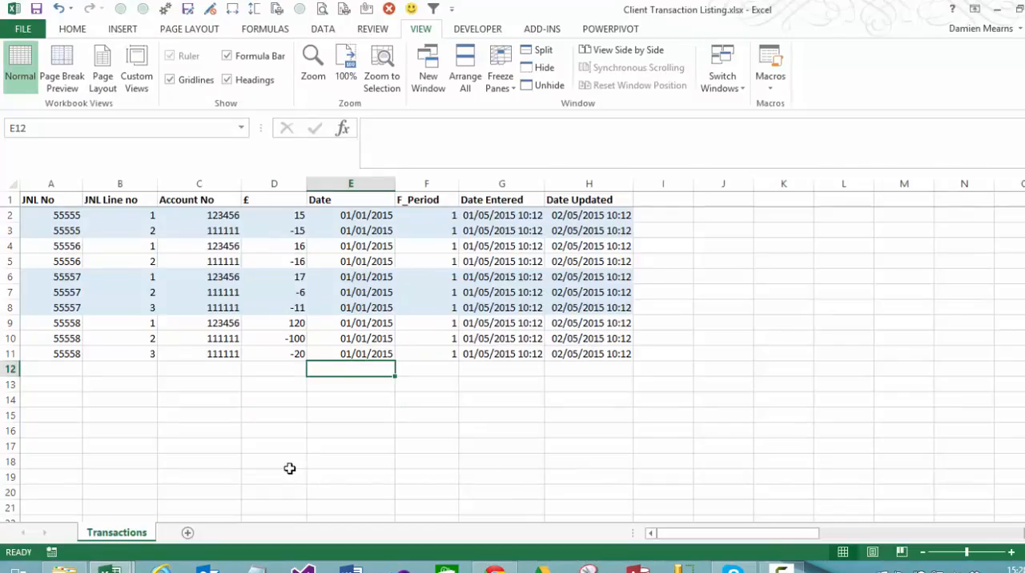
click(179, 368)
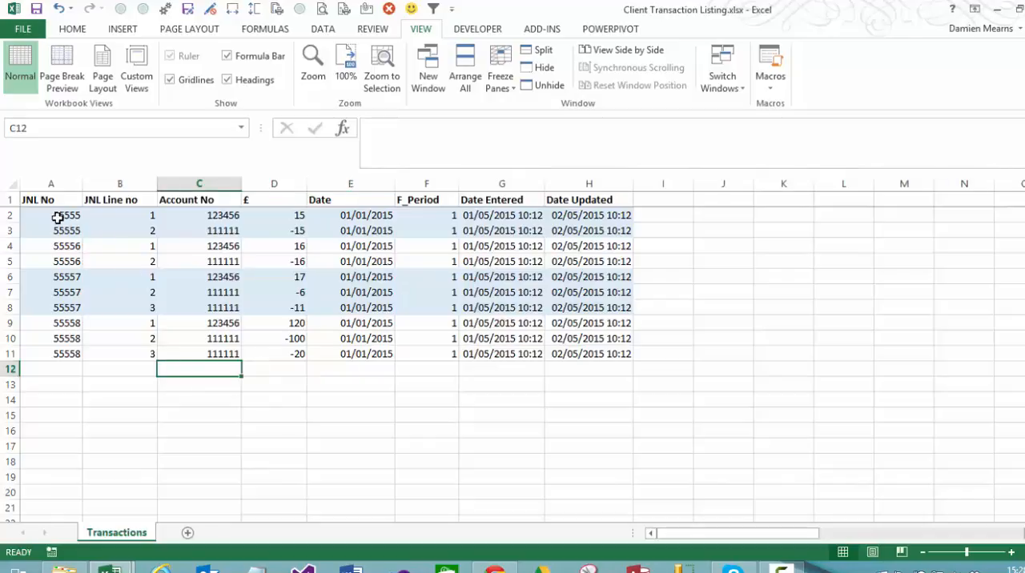
drag(58, 218, 53, 359)
click(45, 366)
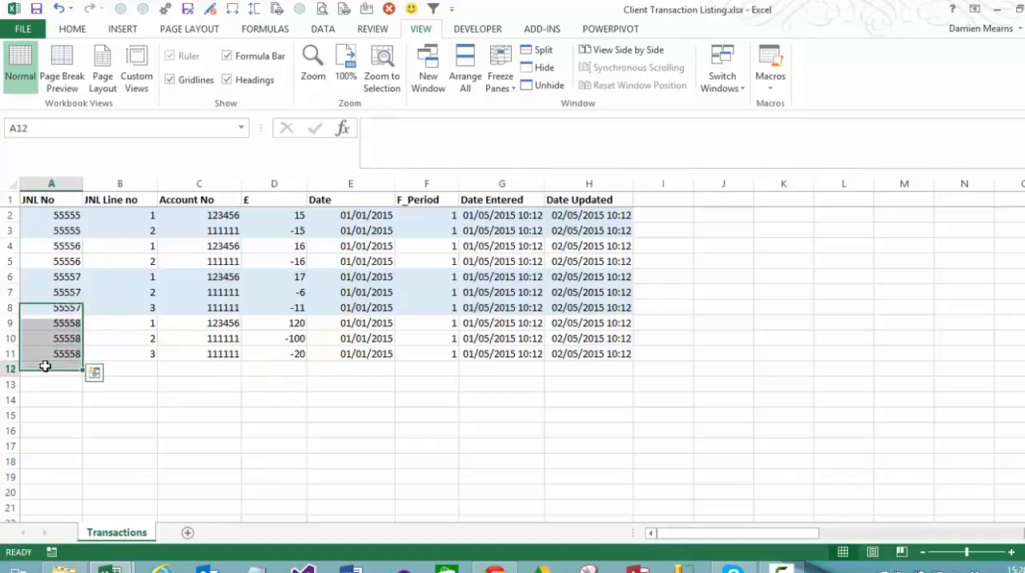
click(58, 215)
click(214, 221)
click(278, 212)
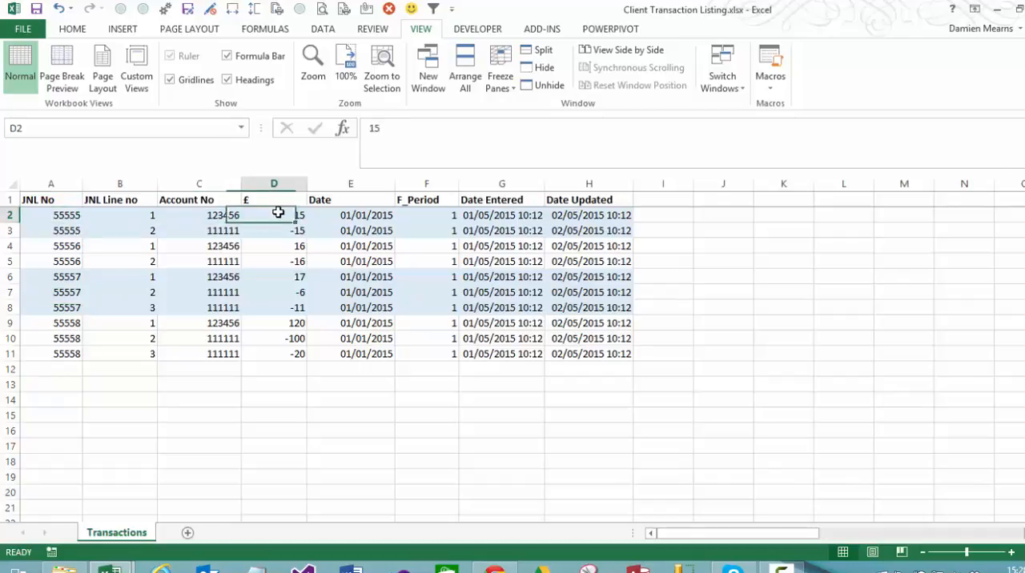
click(385, 215)
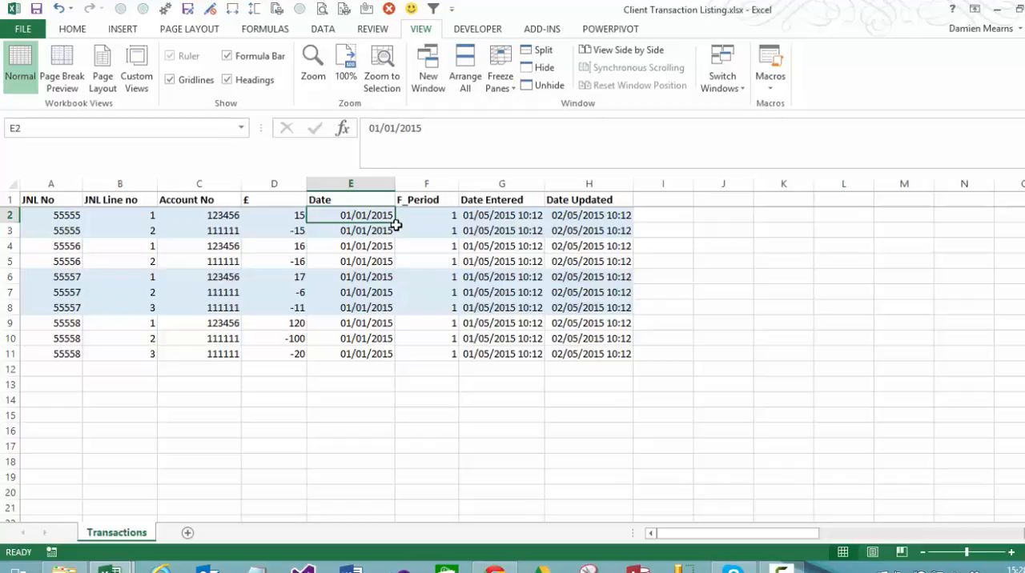
Step: Switch to the Espresso_Audit_Transaction_File_Cleanerp workbook and check the client's source workbook path and source sheet name
key(alt+Tab)
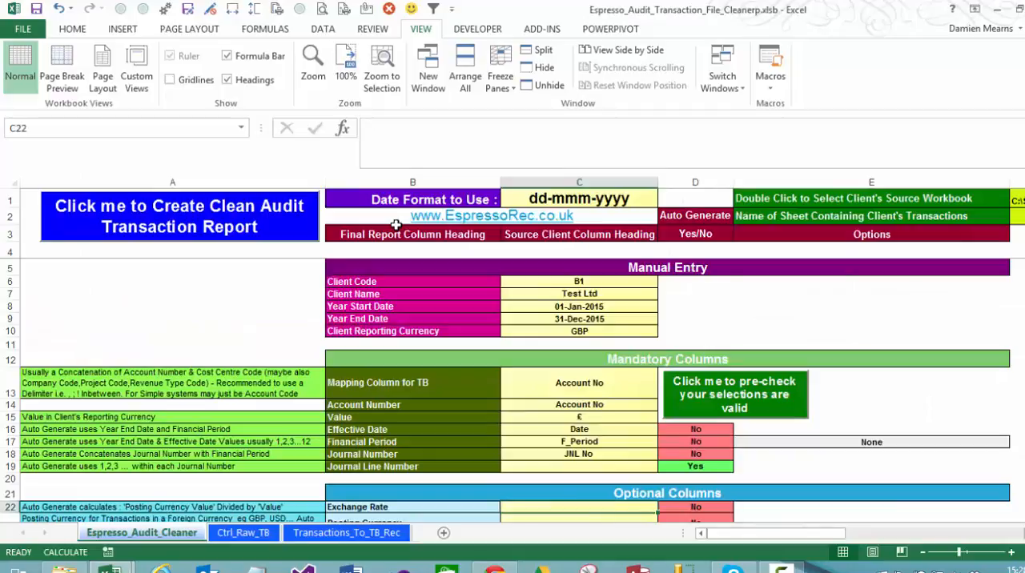
click(280, 289)
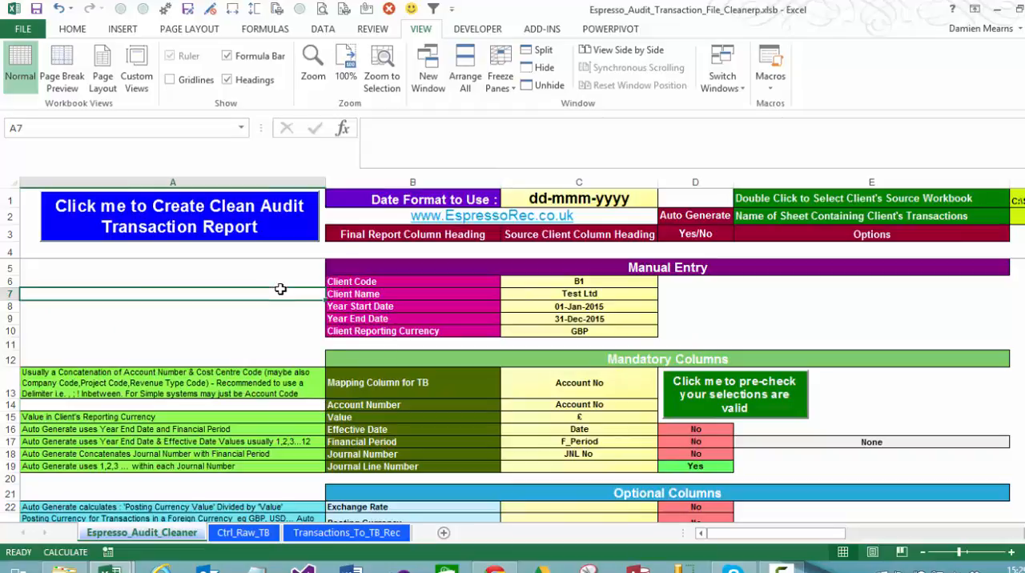
click(289, 280)
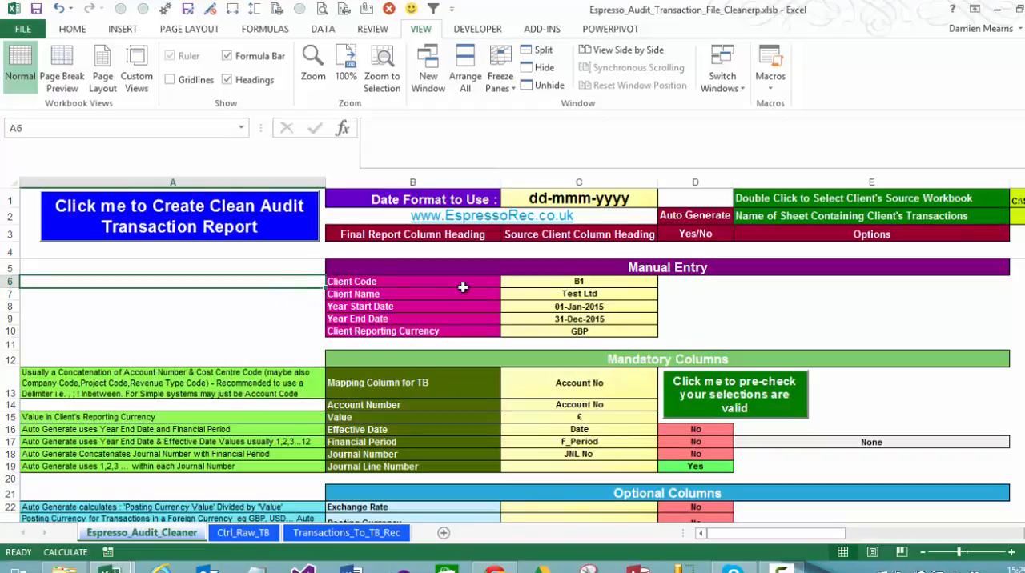
key(Right)
key(Right)
key(Right)
key(Right)
key(Right)
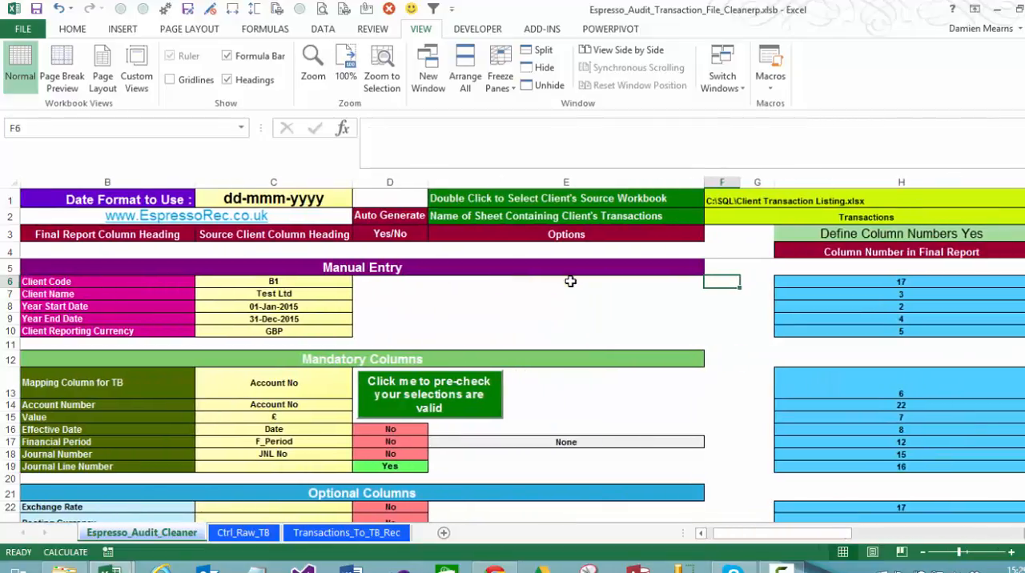
click(753, 200)
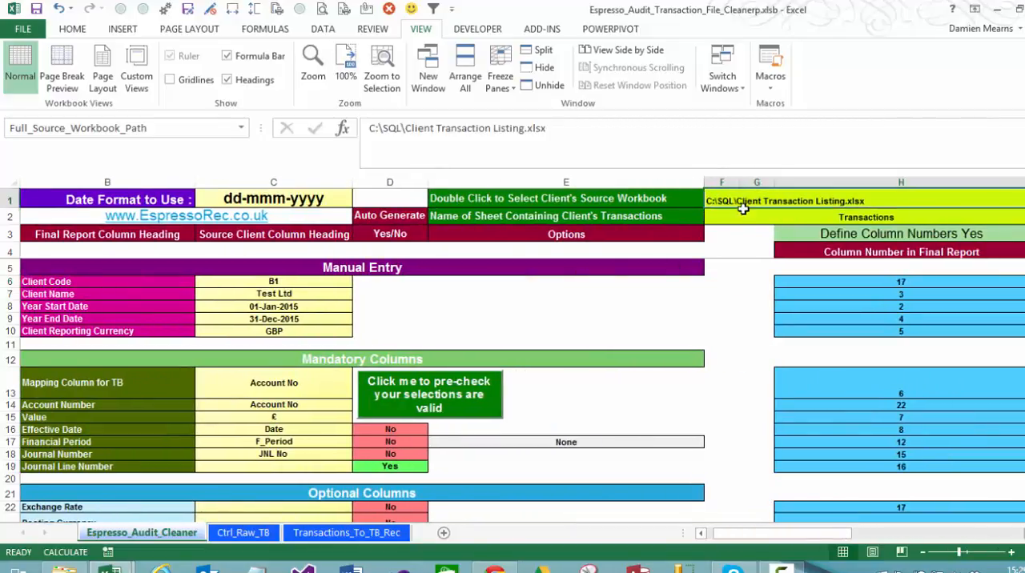
click(731, 216)
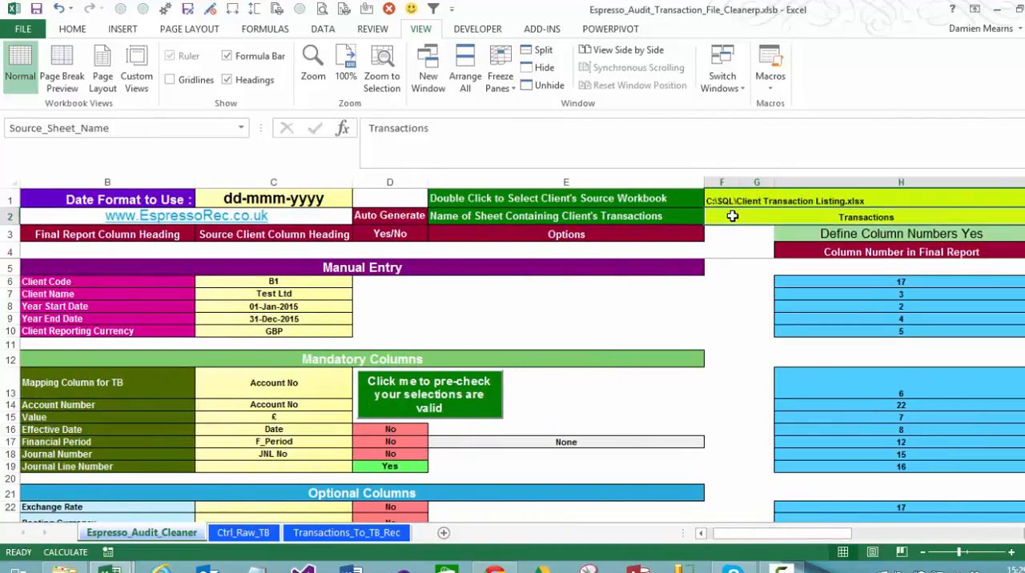
Step: Review the Manual Entry settings for client code, client name, year dates and client reporting currency
click(390, 288)
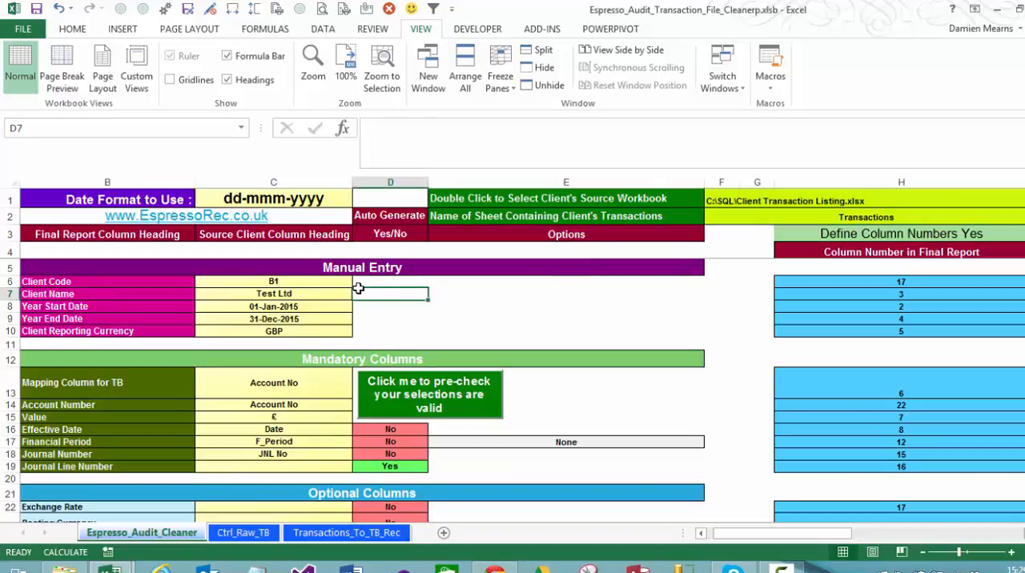
click(341, 280)
key(Home)
key(Right)
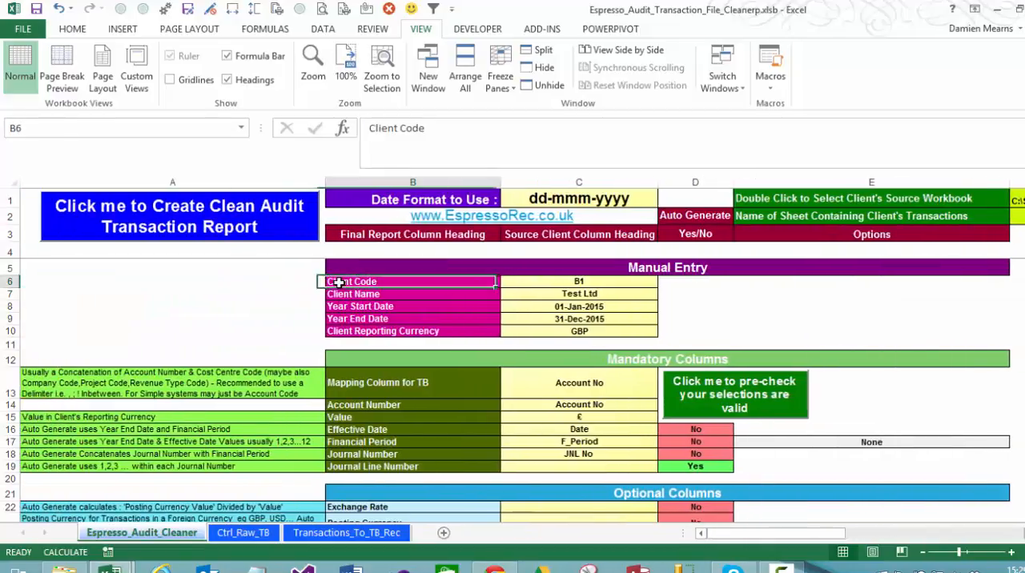
key(Right)
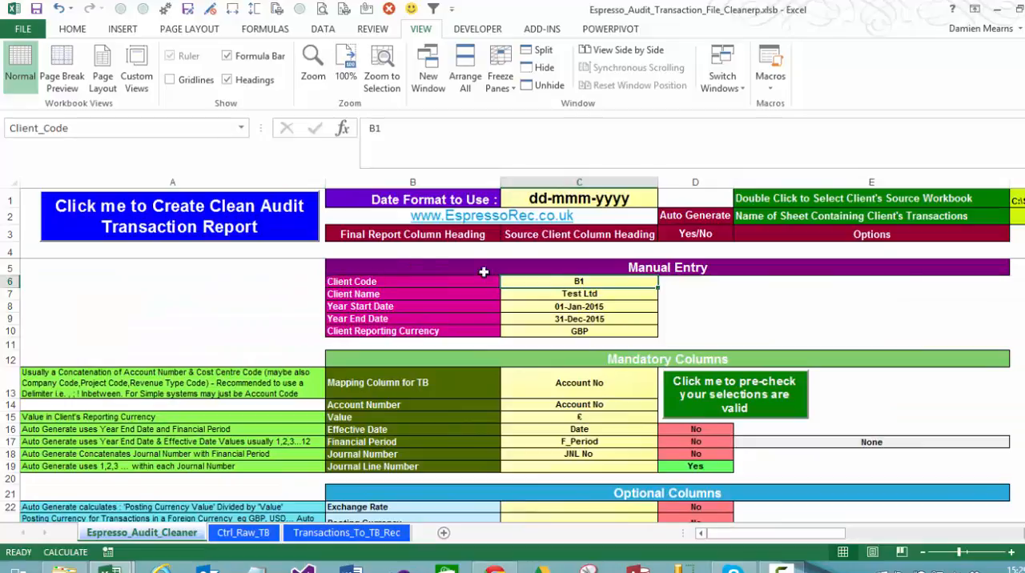
click(613, 270)
mouse_move(608, 281)
mouse_down()
mouse_move(601, 330)
mouse_move(599, 291)
mouse_up()
click(601, 294)
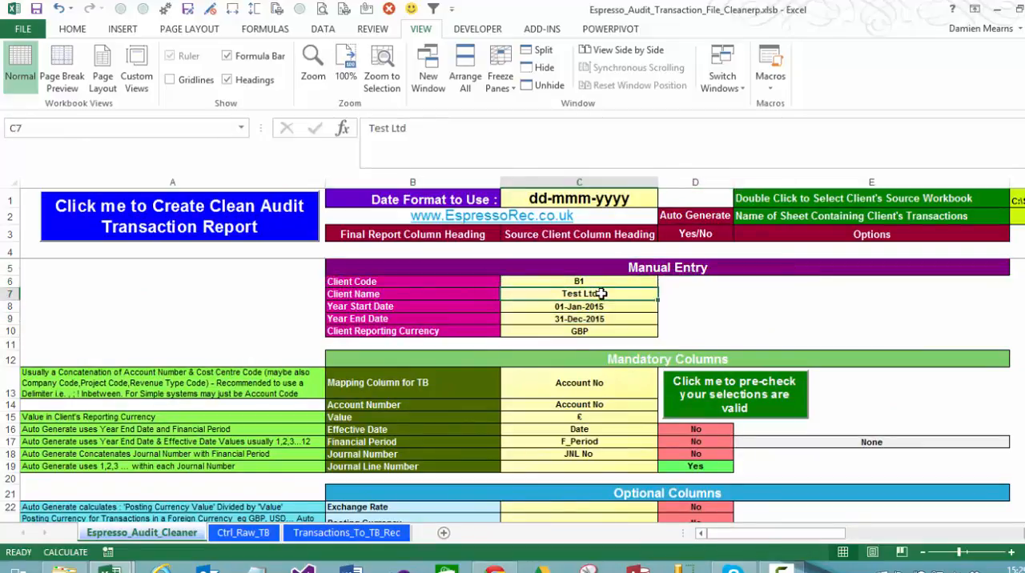
click(602, 307)
click(605, 327)
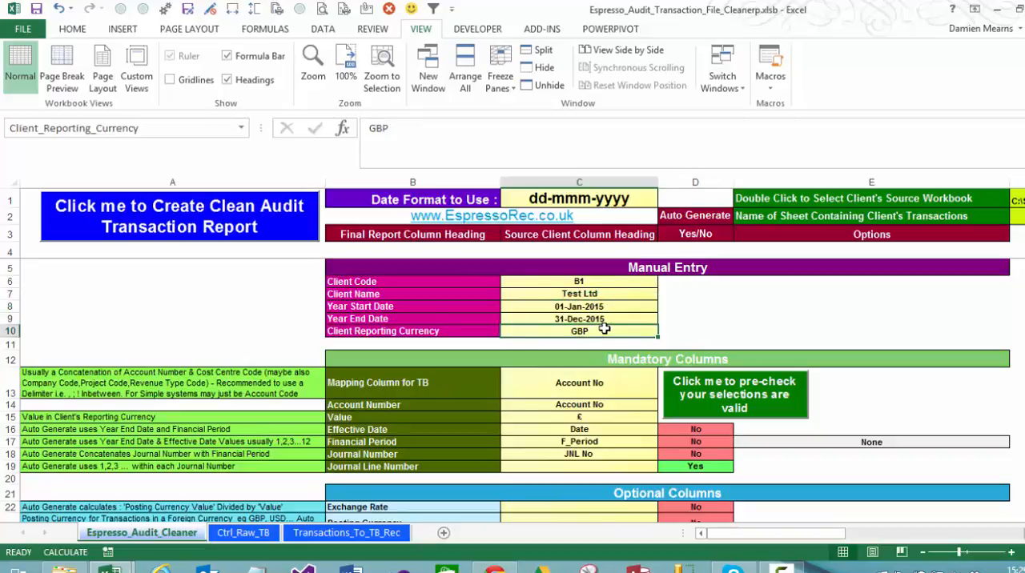
Step: Compare the source headings mapped under Mandatory Columns with the column headings in the Client Transaction Listing workbook
scroll(605, 327, down, 1)
drag(606, 340, 582, 414)
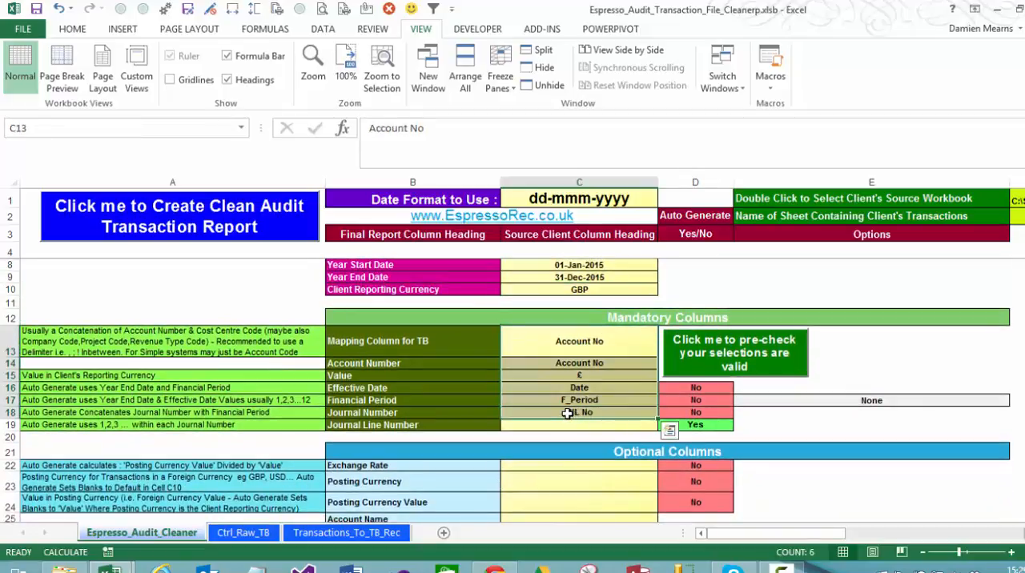
key(alt+Tab)
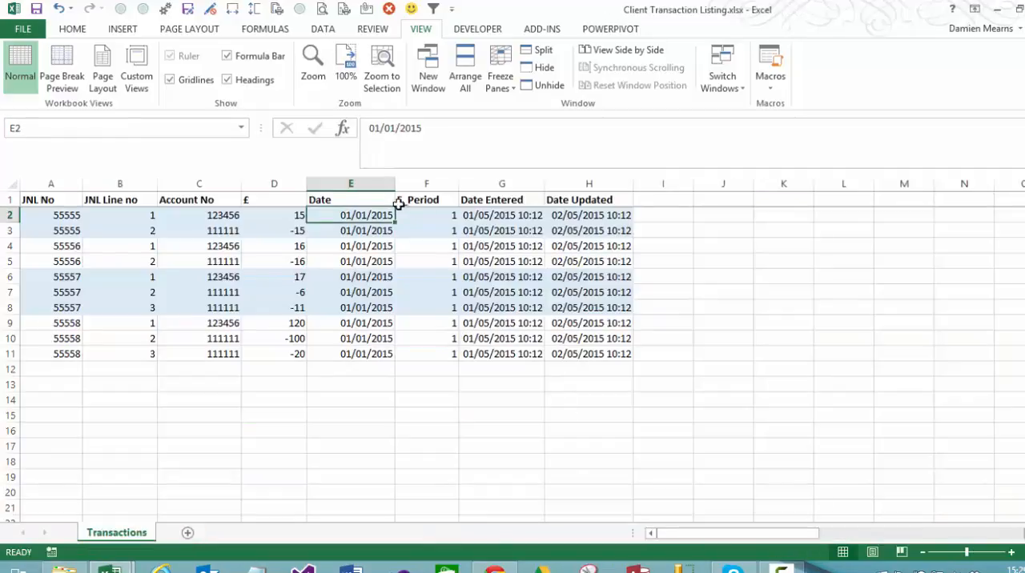
click(406, 202)
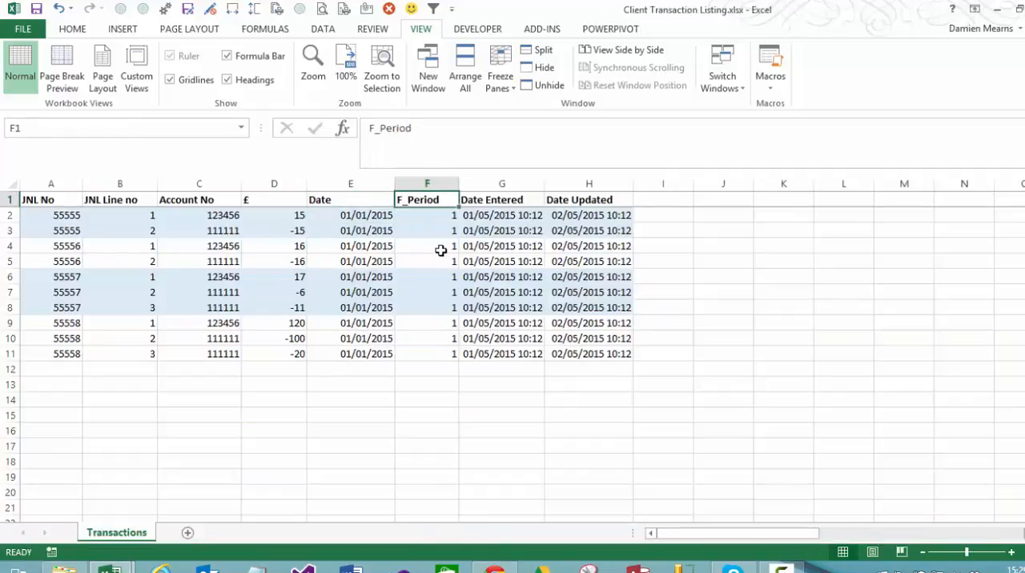
key(alt+Tab)
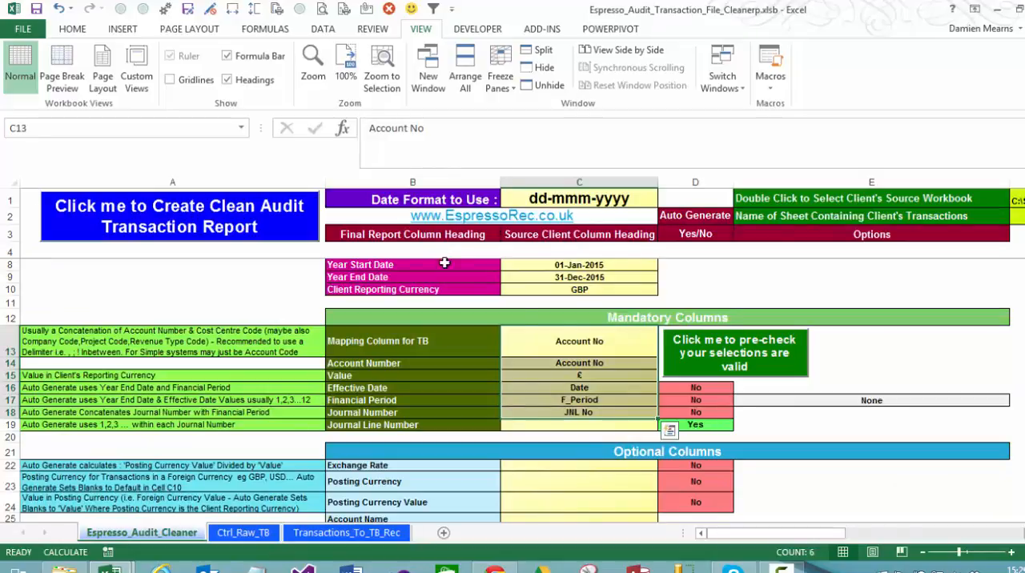
click(631, 375)
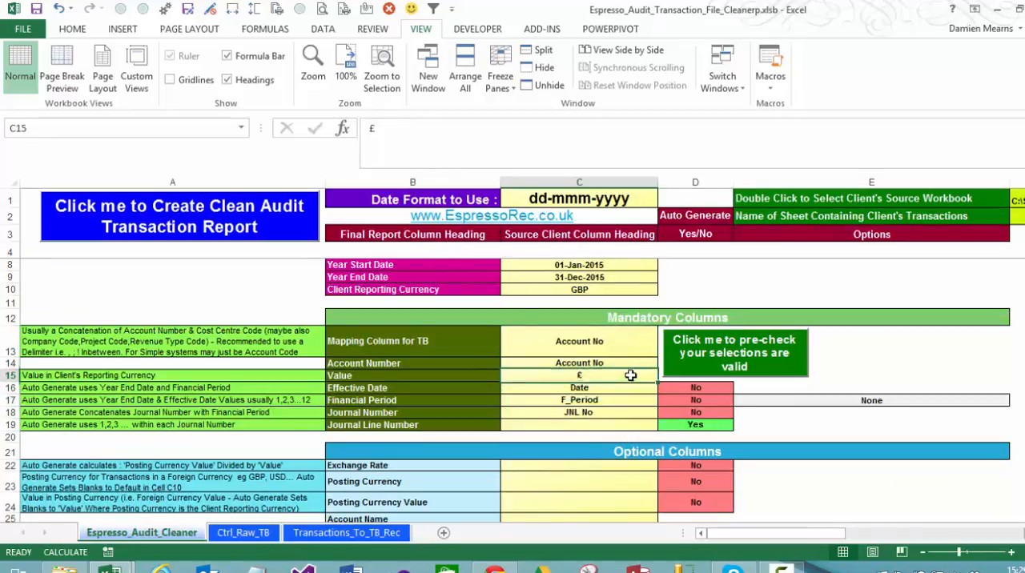
Step: Look through the Optional Columns mappings and their auto-generate settings on the Espresso_Audit_Cleaner sheet
scroll(601, 436, down, 2)
click(599, 430)
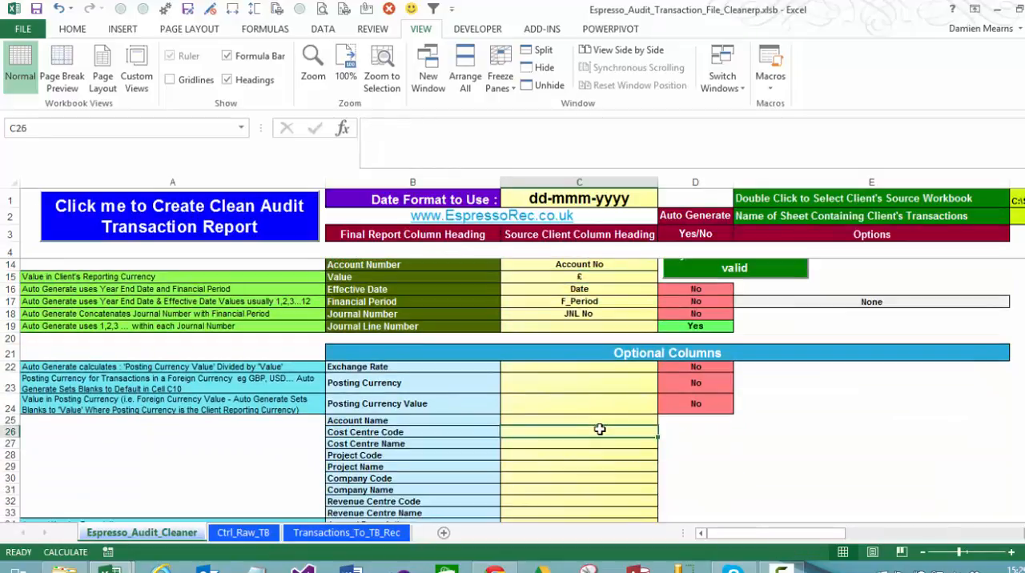
scroll(600, 430, down, 4)
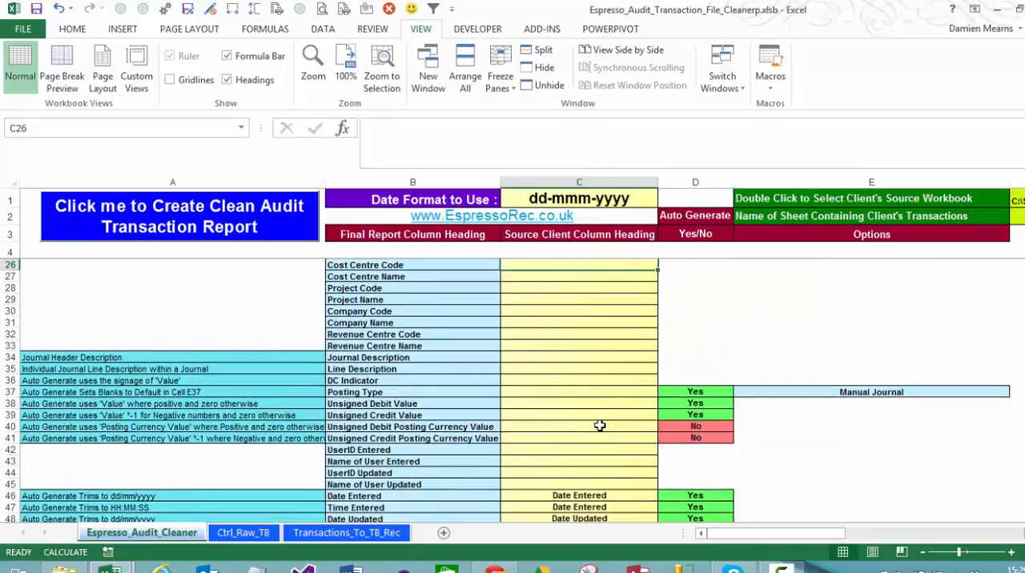
Step: Create the clean audit transaction report from the Espresso_Audit_Cleaner sheet and dismiss the trial notice
scroll(600, 424, up, 7)
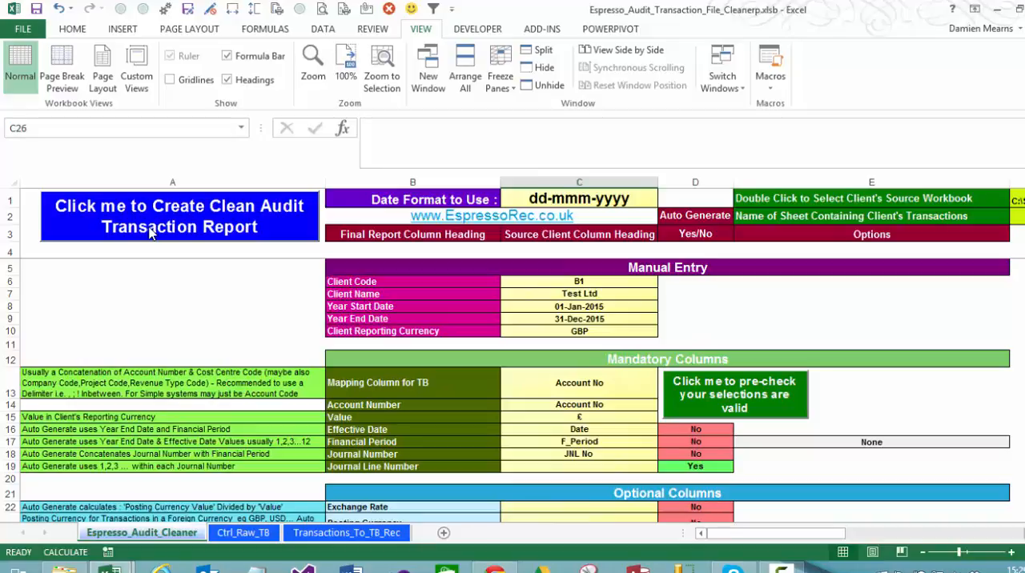
click(150, 232)
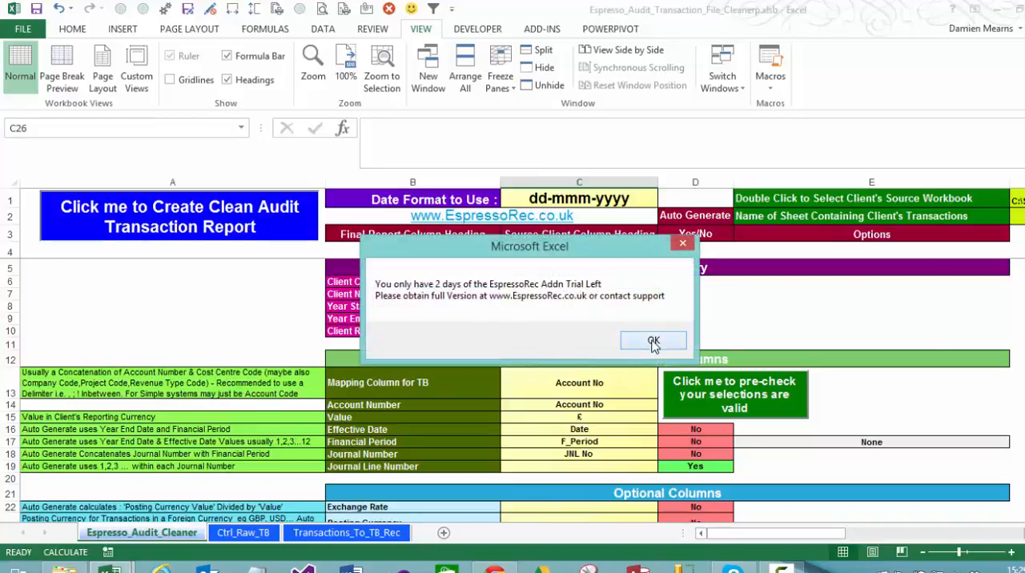
click(648, 338)
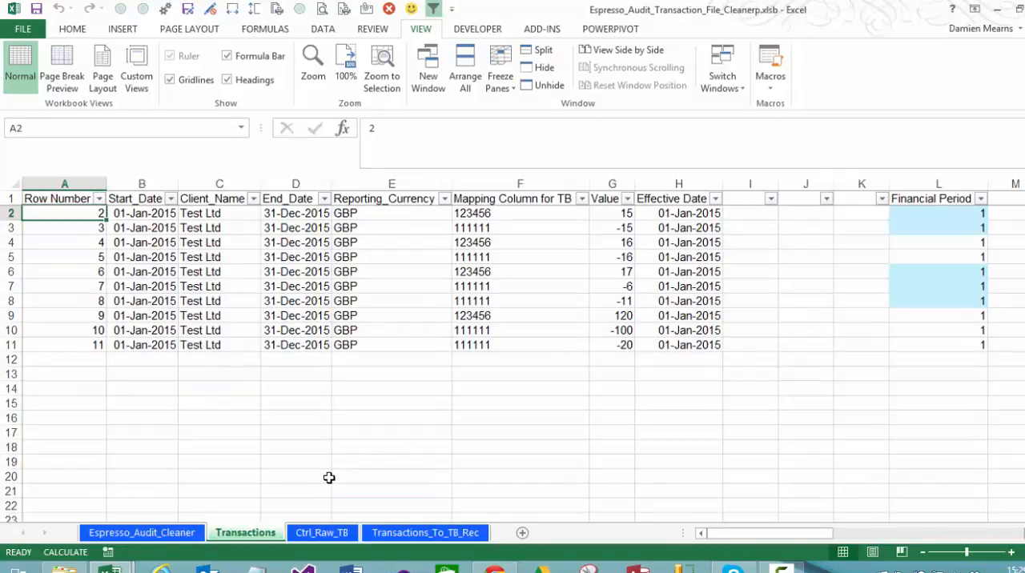
Step: Check the client's mapping, opening and closing balance columns on the Ctrl_Raw_TB sheet, and create the clean trial balance
click(324, 535)
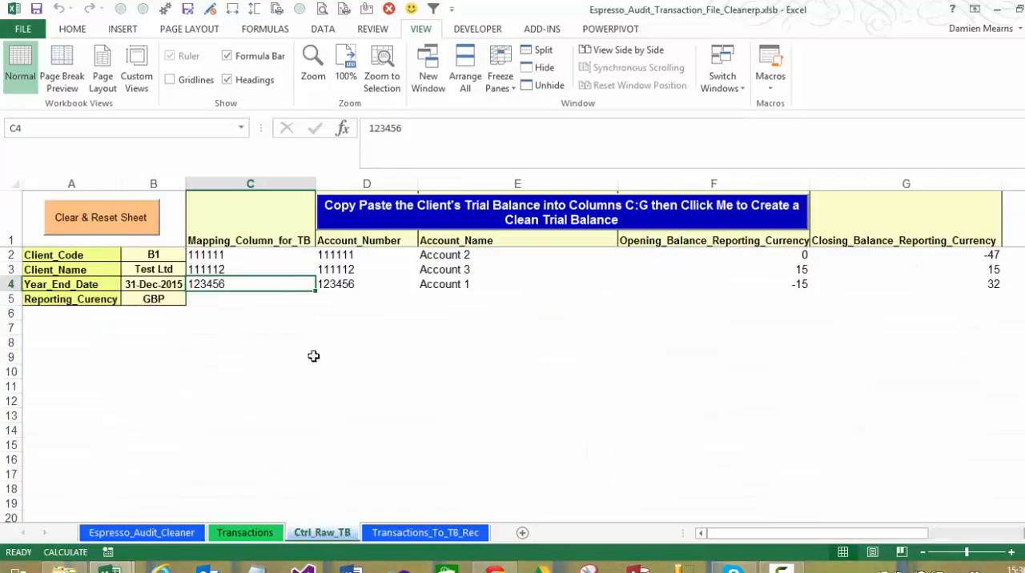
click(272, 256)
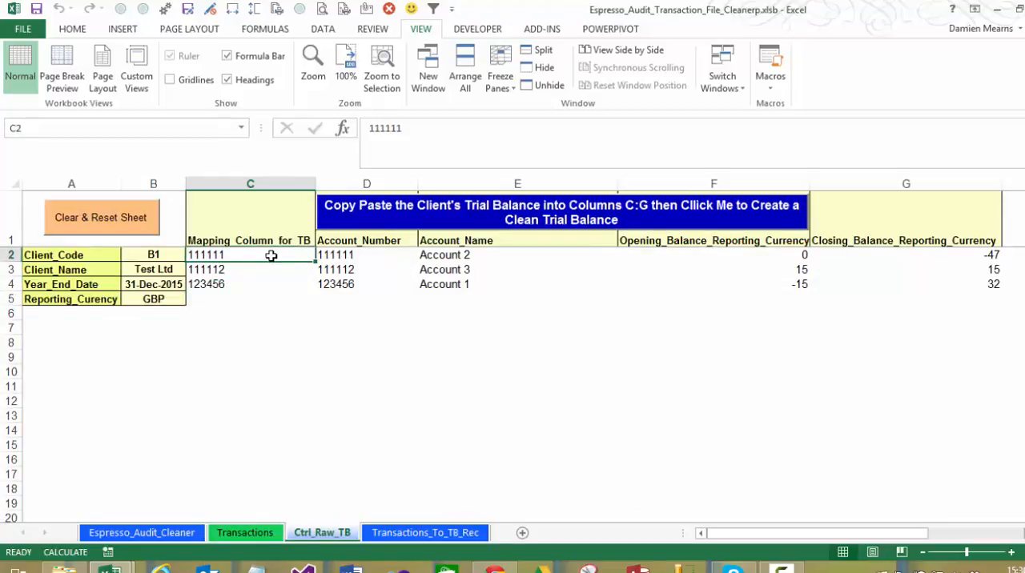
click(744, 258)
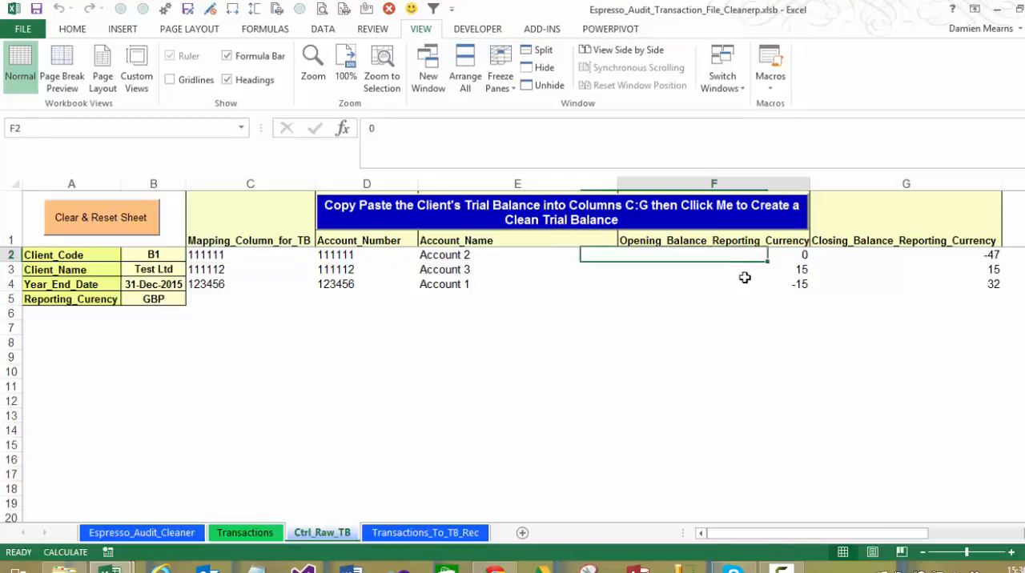
text(0 15 -15)
drag(934, 253, 933, 284)
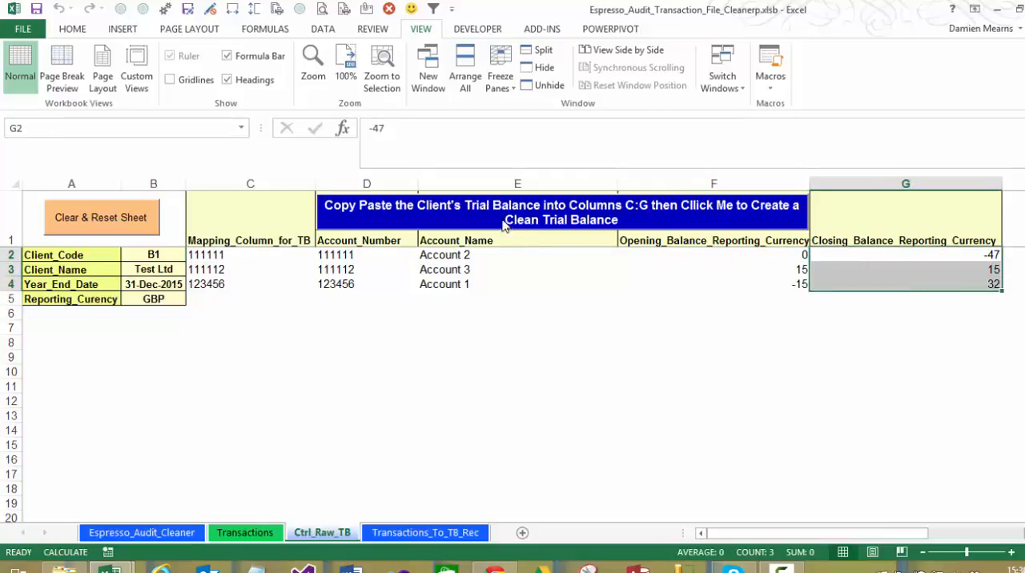
click(490, 218)
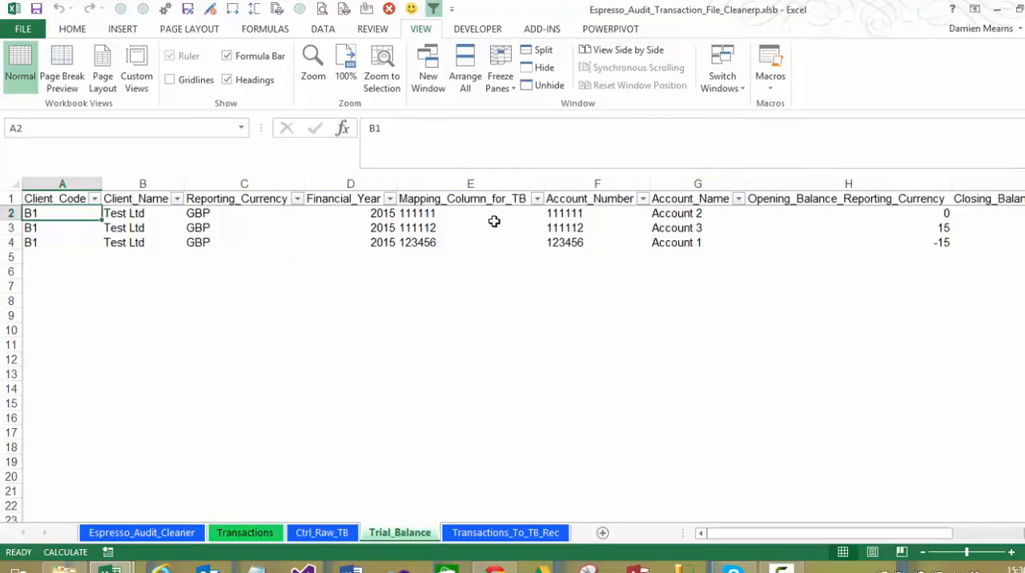
Step: Reconcile the transactions to the trial balance on the Transactions_To_TB_Rec sheet and review the opening balances and transaction movements
click(496, 532)
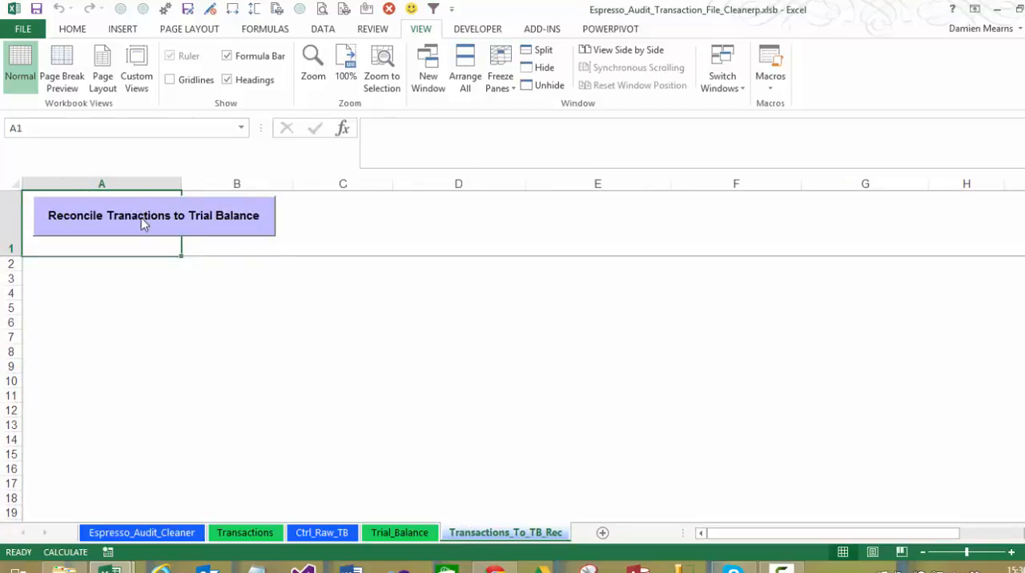
click(142, 219)
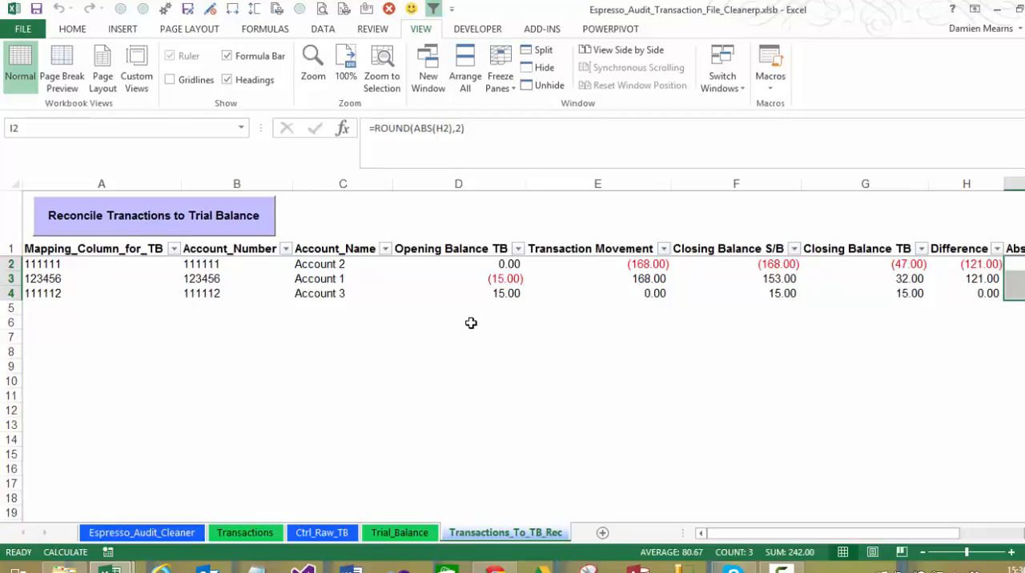
drag(494, 264, 493, 287)
click(649, 264)
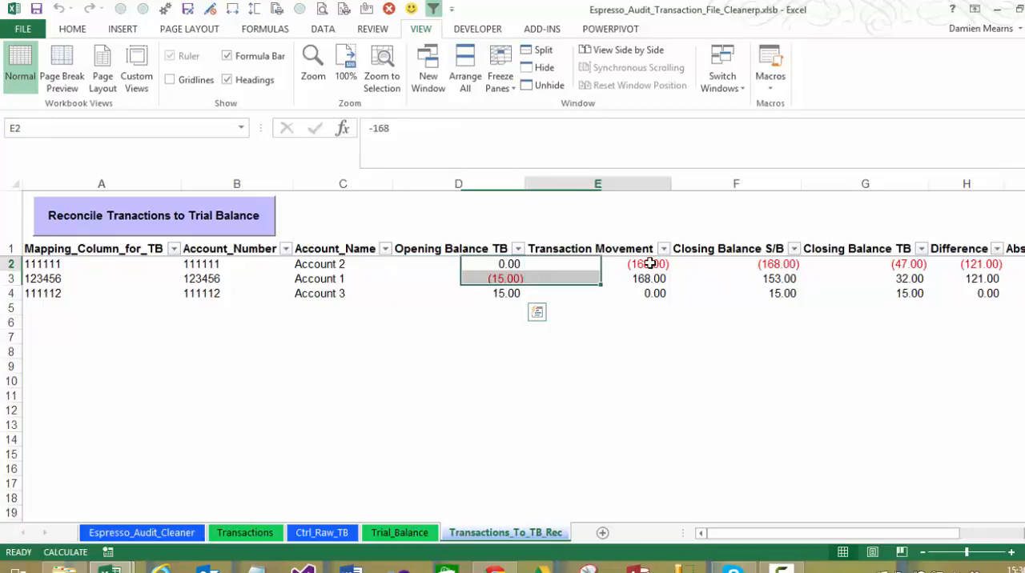
drag(649, 263, 649, 293)
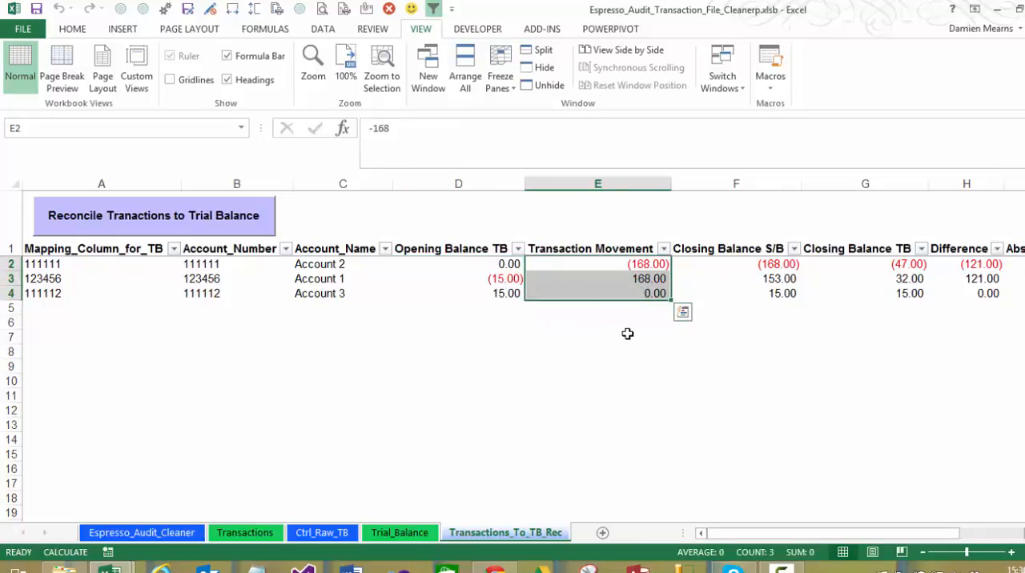
Step: Check how the Closing Balance S/B column derives from the opening balance and transaction movement on the Transactions_To_TB_Rec sheet
click(501, 265)
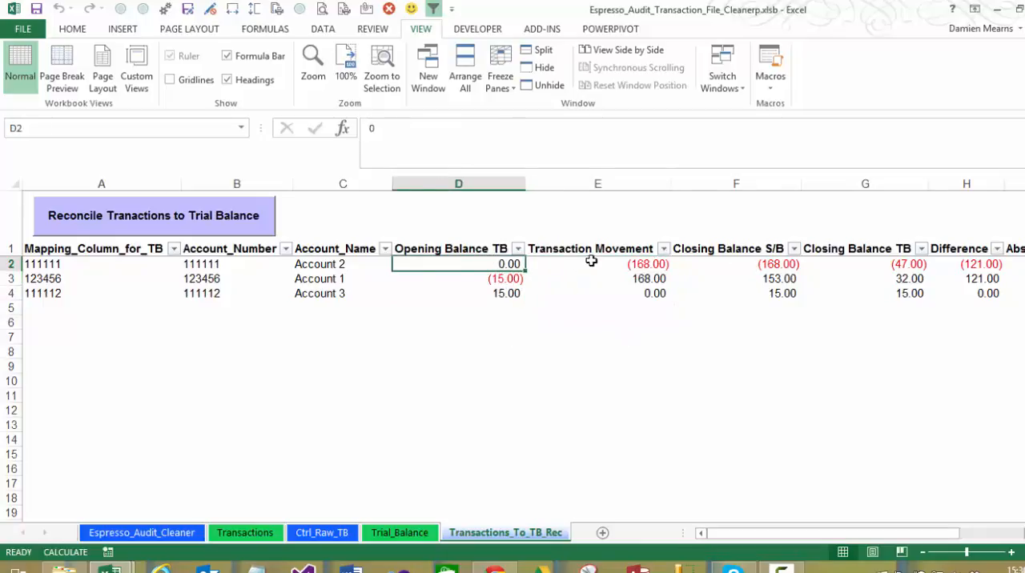
click(591, 262)
drag(733, 264, 739, 295)
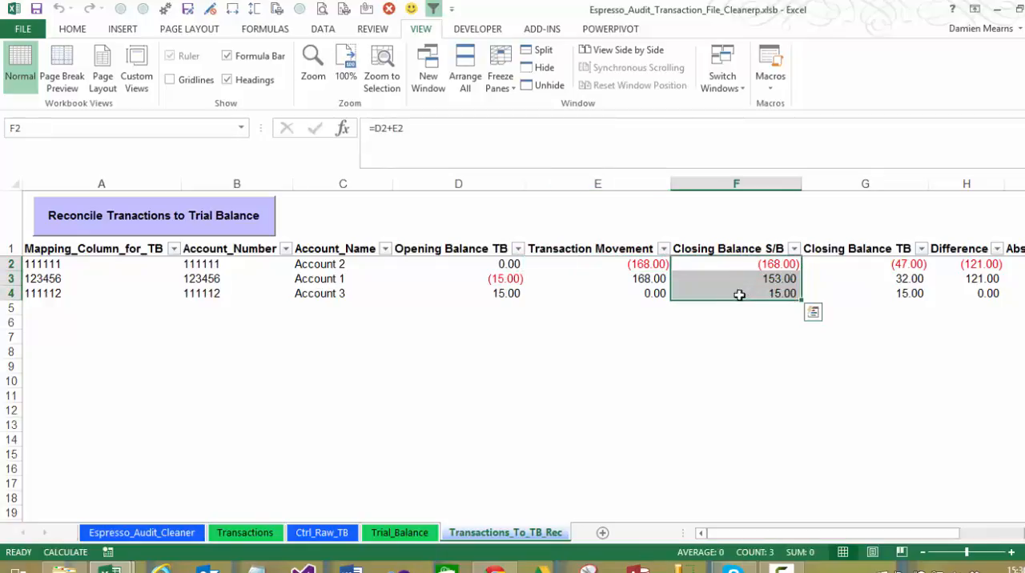
click(473, 263)
click(609, 269)
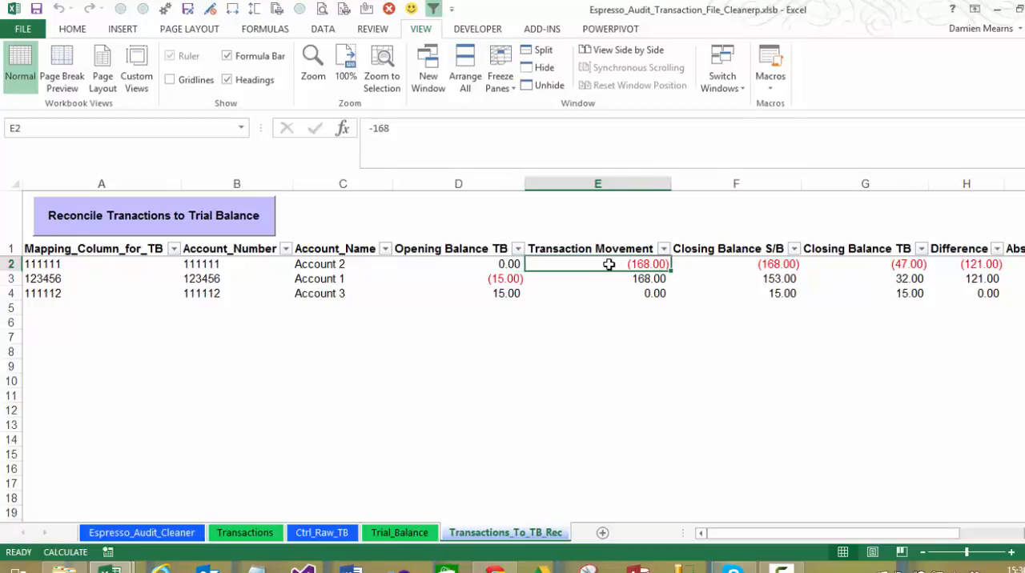
Step: Review the Closing Balance TB figures and the Difference column's formula for the three reconciled accounts
drag(894, 264, 889, 293)
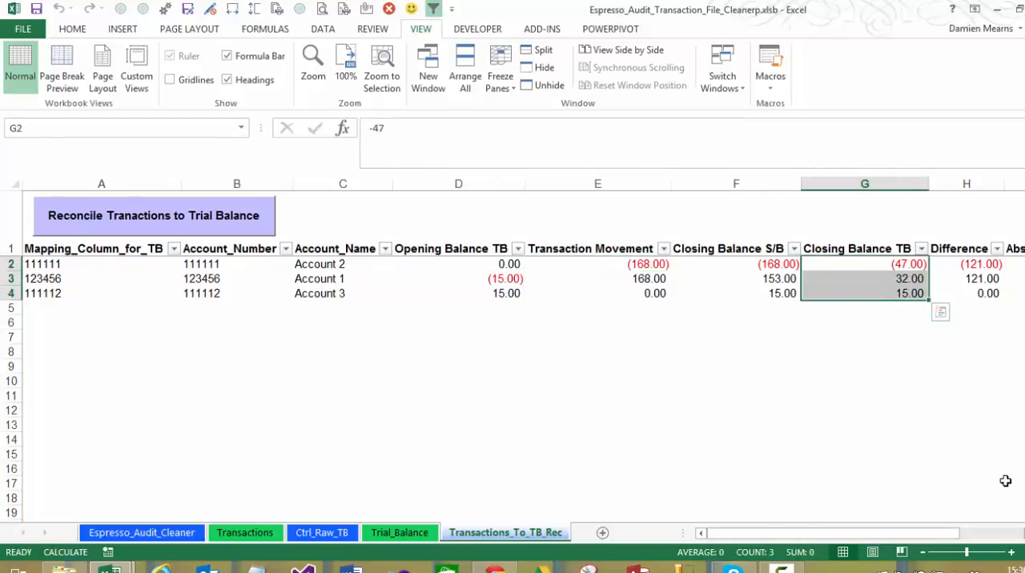
scroll(735, 281, right, 2)
drag(727, 264, 723, 290)
click(718, 261)
click(718, 262)
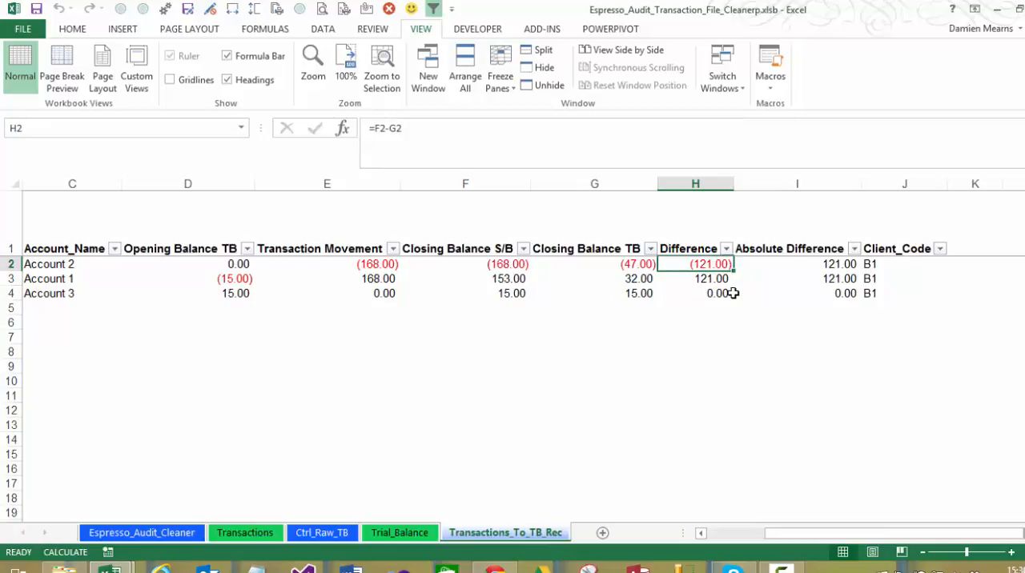
Step: In the Client Transaction Listing workbook, set the £ value of journal 55558 line 3 to -10
click(193, 533)
key(alt+Tab)
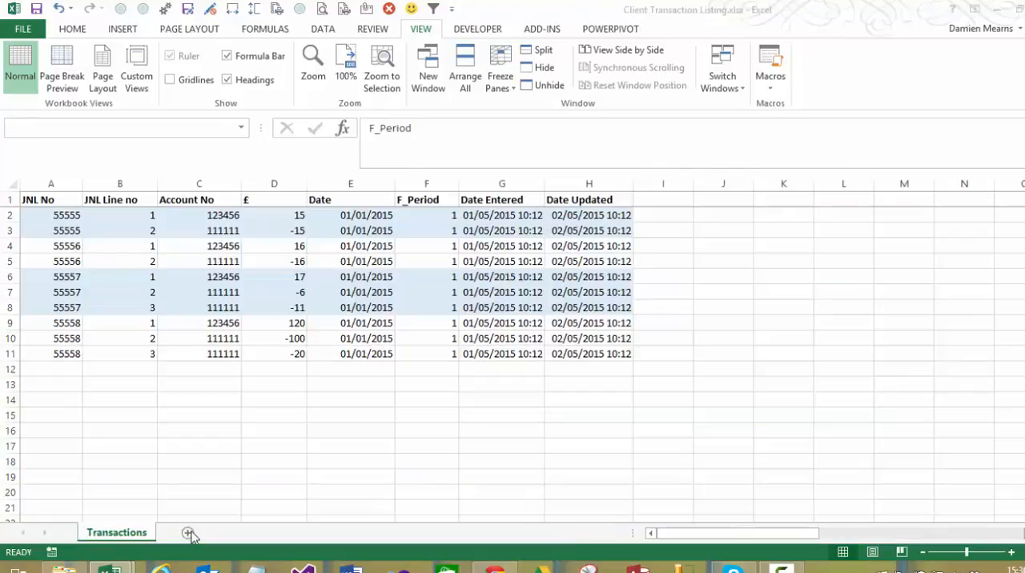
click(276, 357)
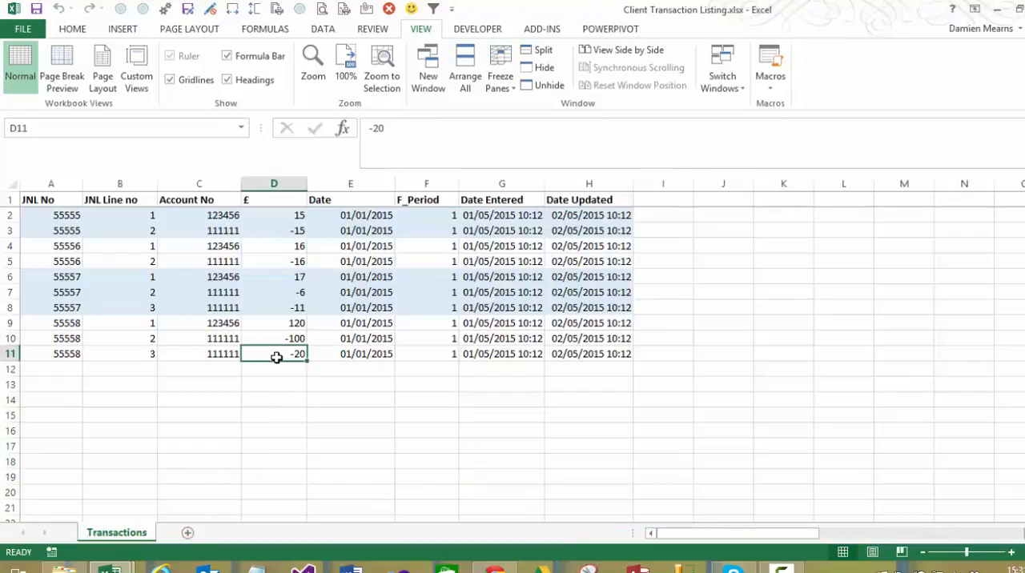
text(-10)
key(Return)
click(277, 357)
key(Up)
key(Up)
key(shift+Down)
key(shift+Down)
key(shift+Down)
key(Up)
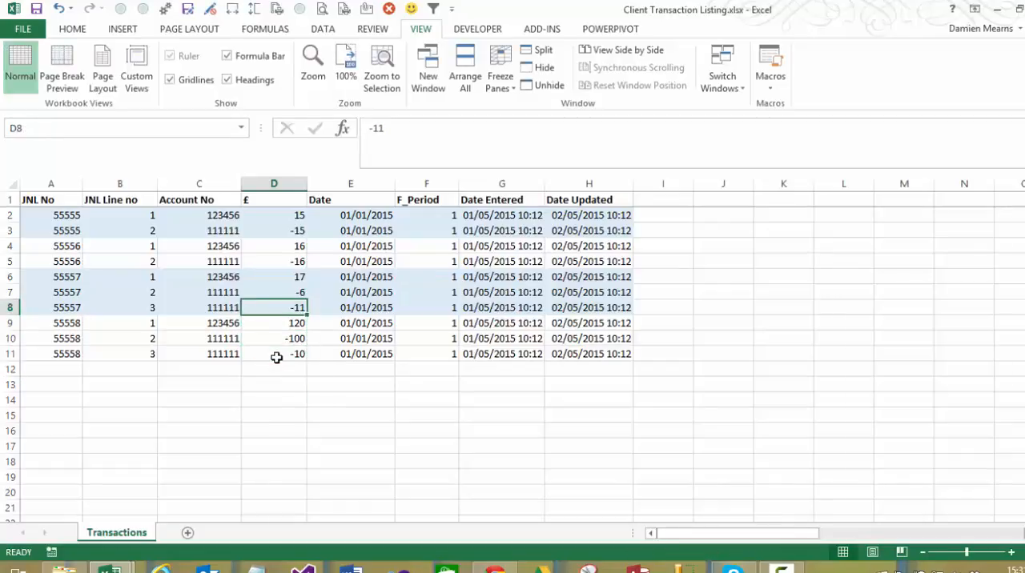
Step: Recreate the clean audit transaction report in the cleaner workbook, continuing despite the unbalanced journal, and examine the highlighted values on the Transactions sheet
key(alt+Tab)
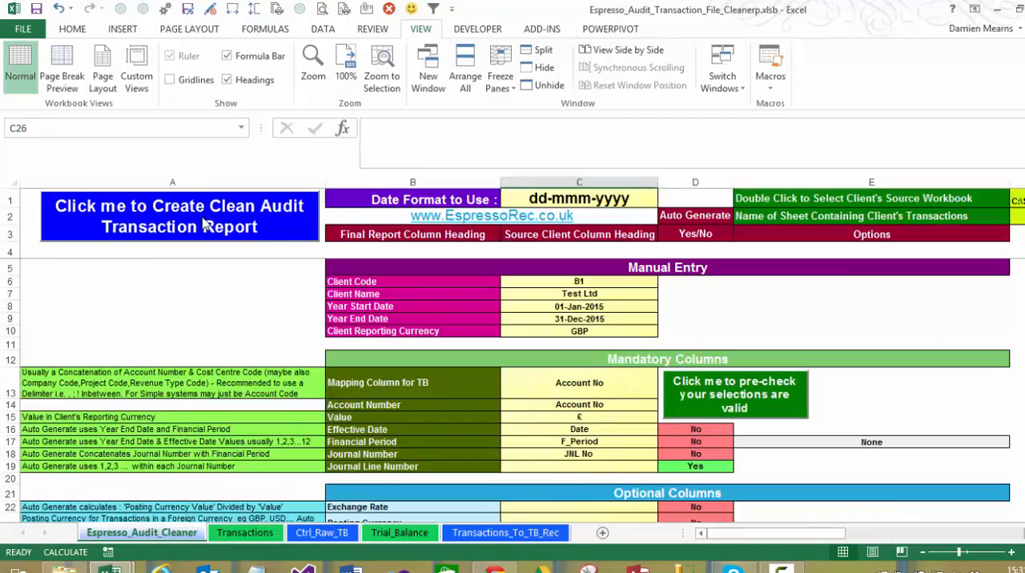
click(203, 222)
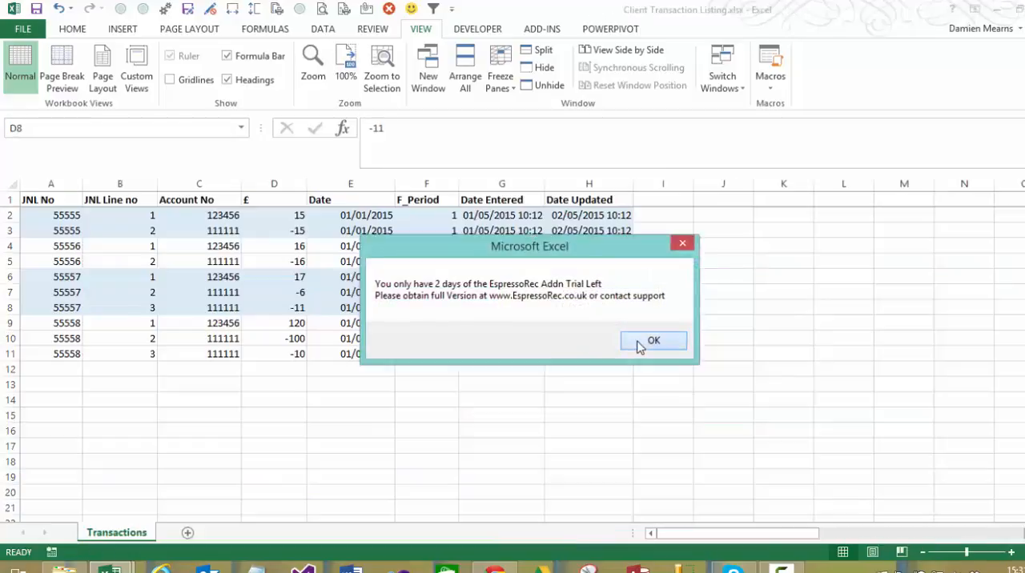
click(652, 341)
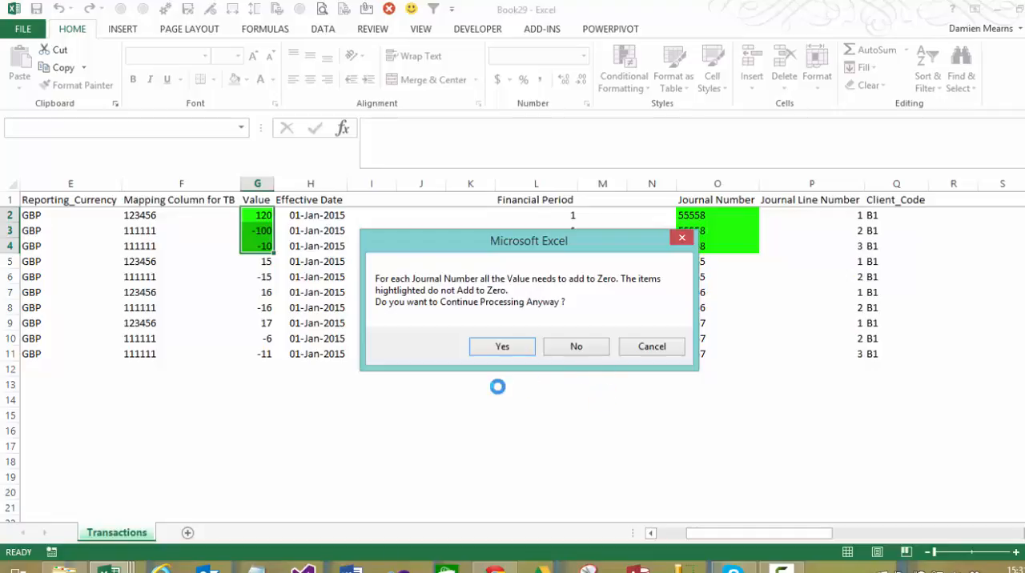
click(515, 349)
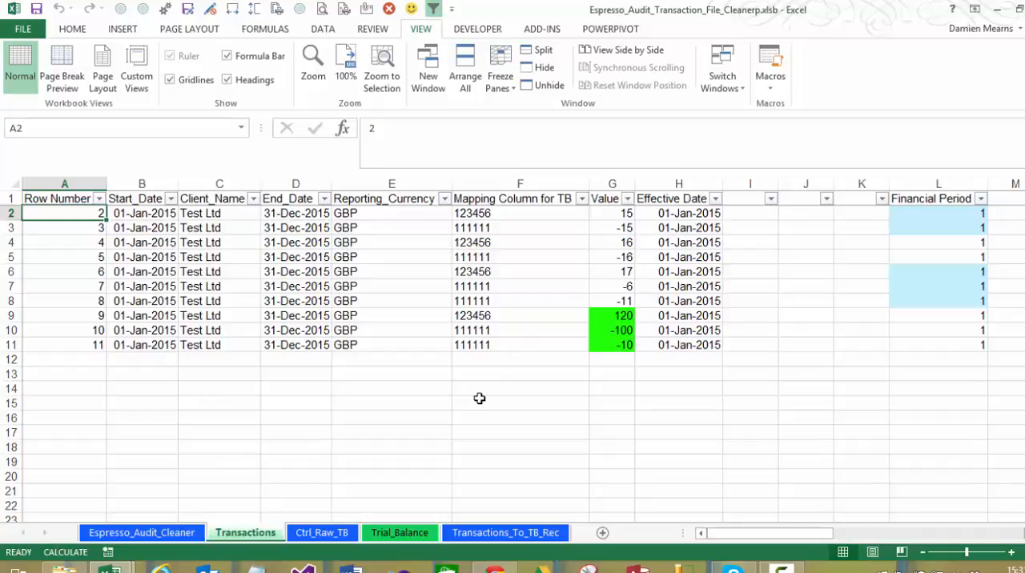
drag(605, 316, 608, 346)
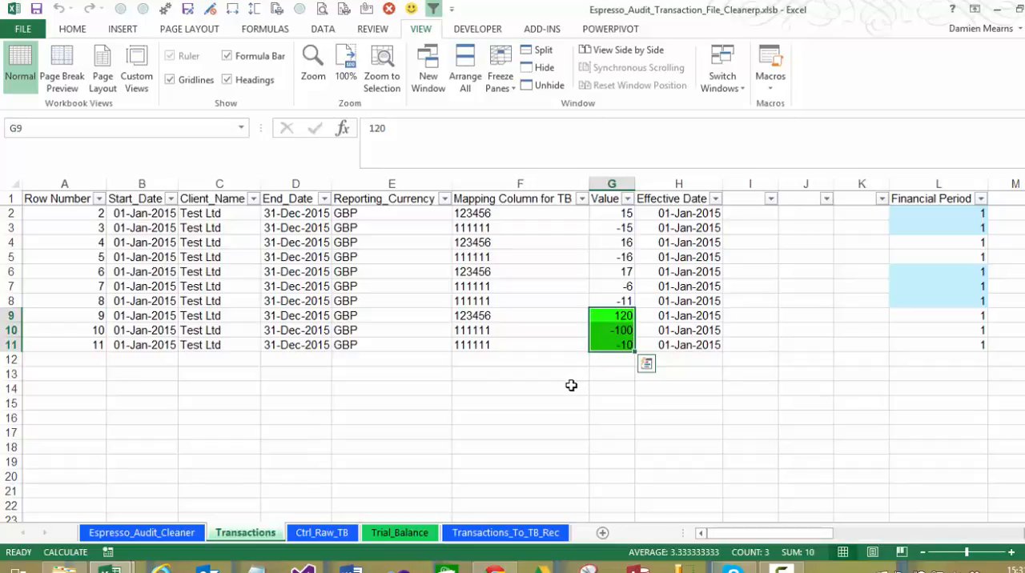
Step: Return to the Espresso_Audit_Cleaner sheet and switch to the EspressoRec homepage in the browser
click(173, 533)
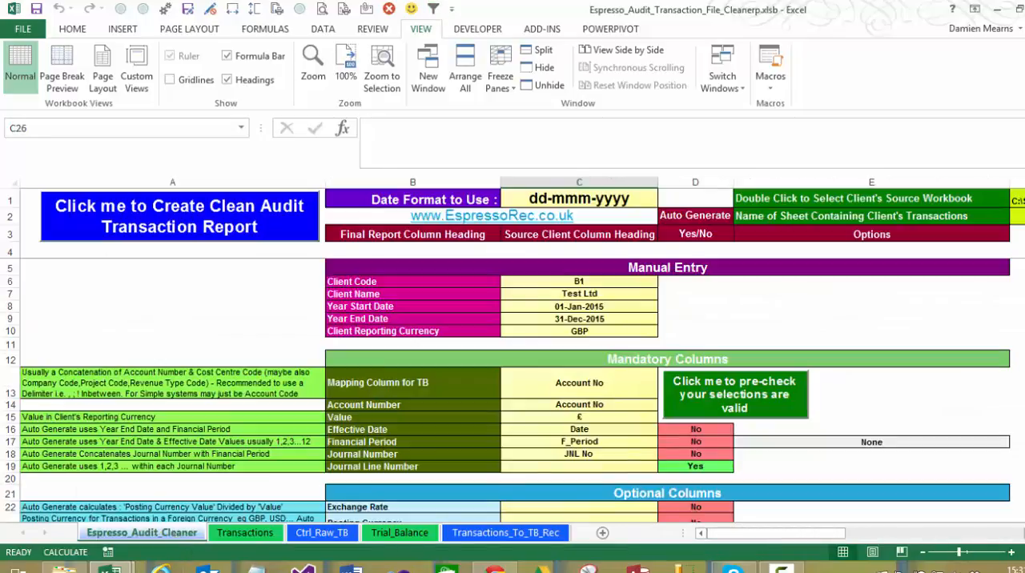
click(495, 568)
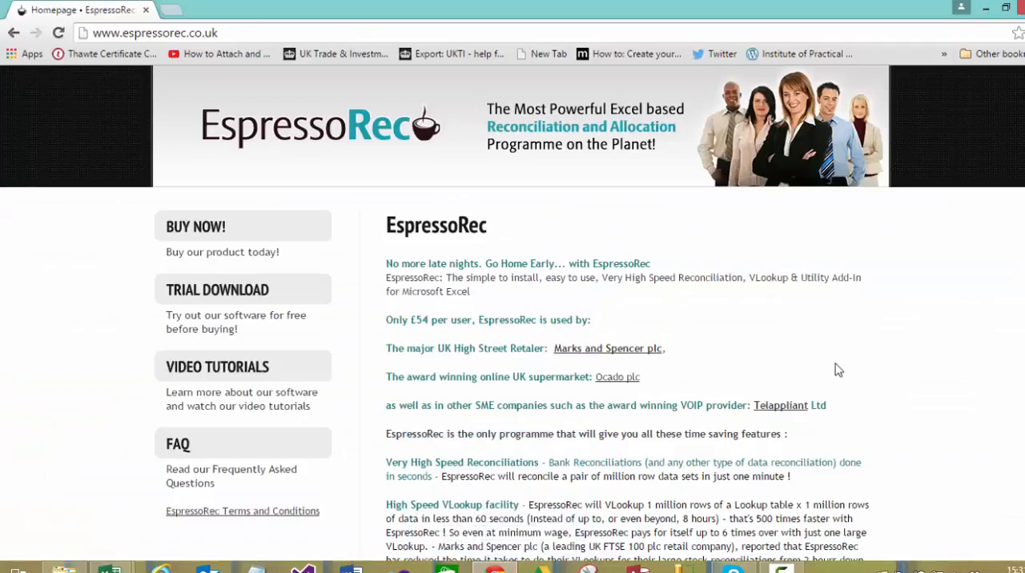